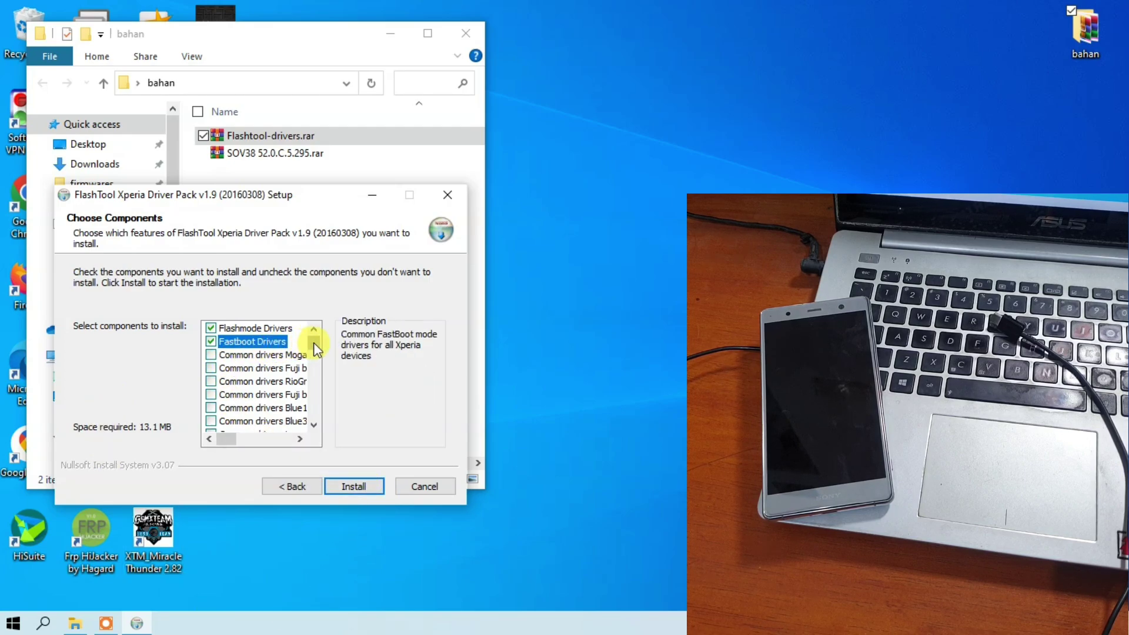
Review the Flashmode and Fastboot Drivers components, then start installing the Xperia driver pack
mouse_move(312, 342)
left_mouse_down()
mouse_move(311, 422)
mouse_move(320, 336)
left_mouse_up()
left_click(215, 327)
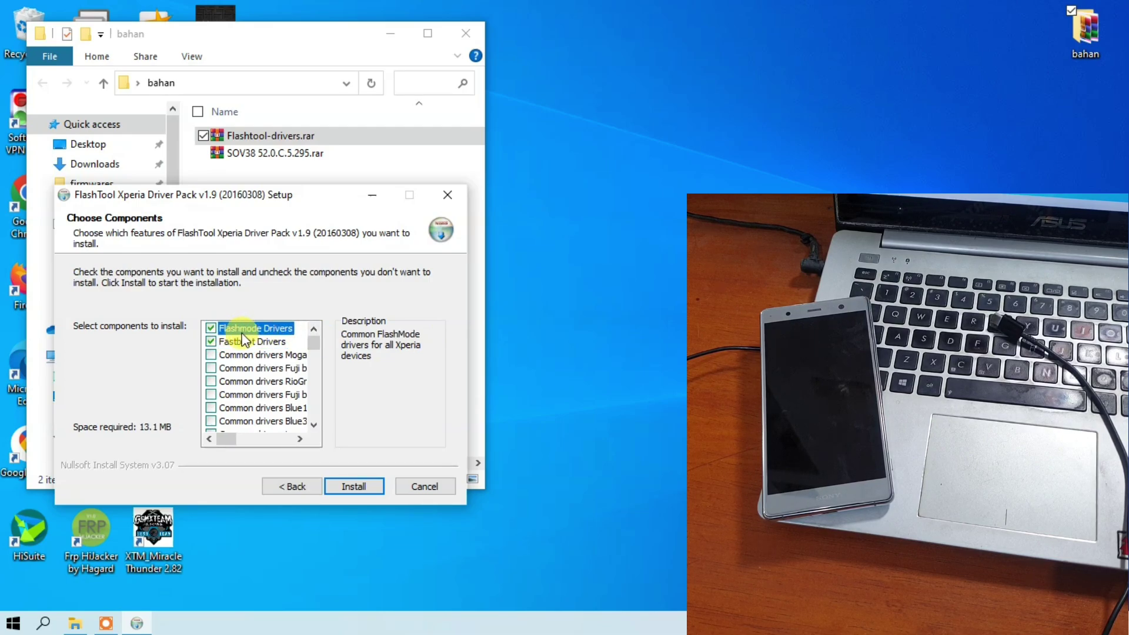
left_click(236, 342)
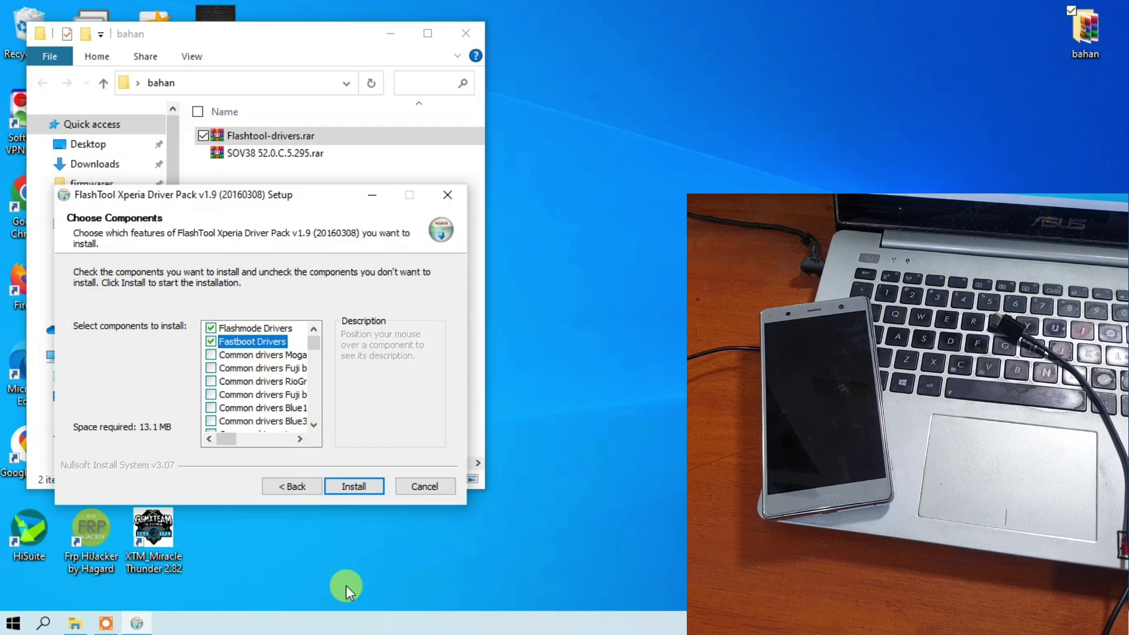
left_click(358, 494)
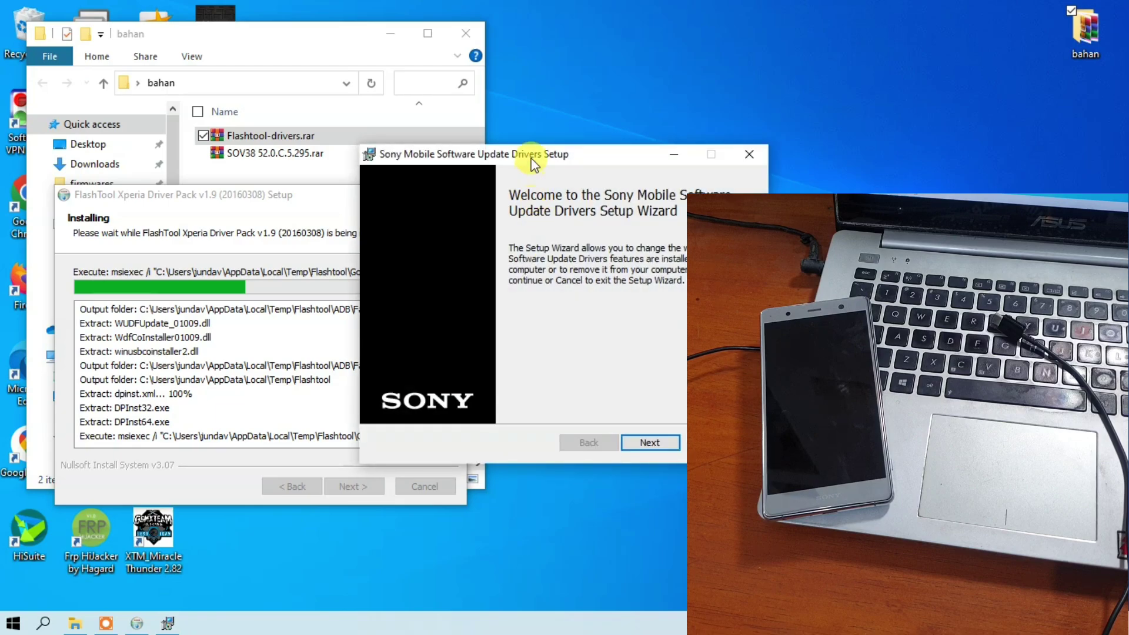
Cancel the Sony Mobile Software Update Drivers setup after its welcome page and close it
left_click_drag(530, 151, 237, 175)
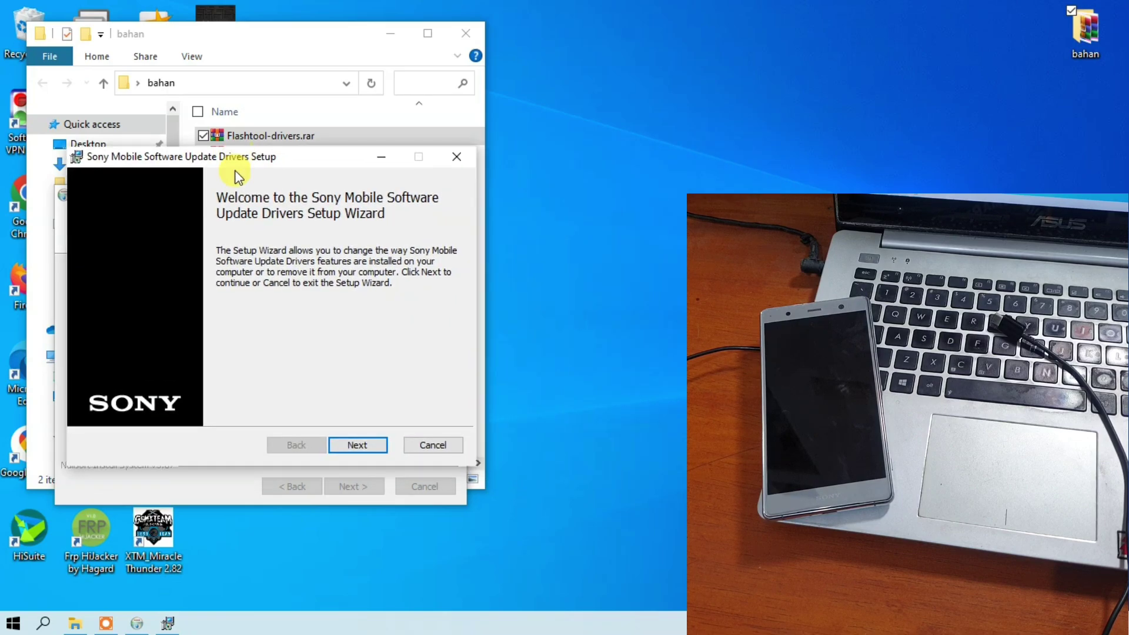
left_click(359, 445)
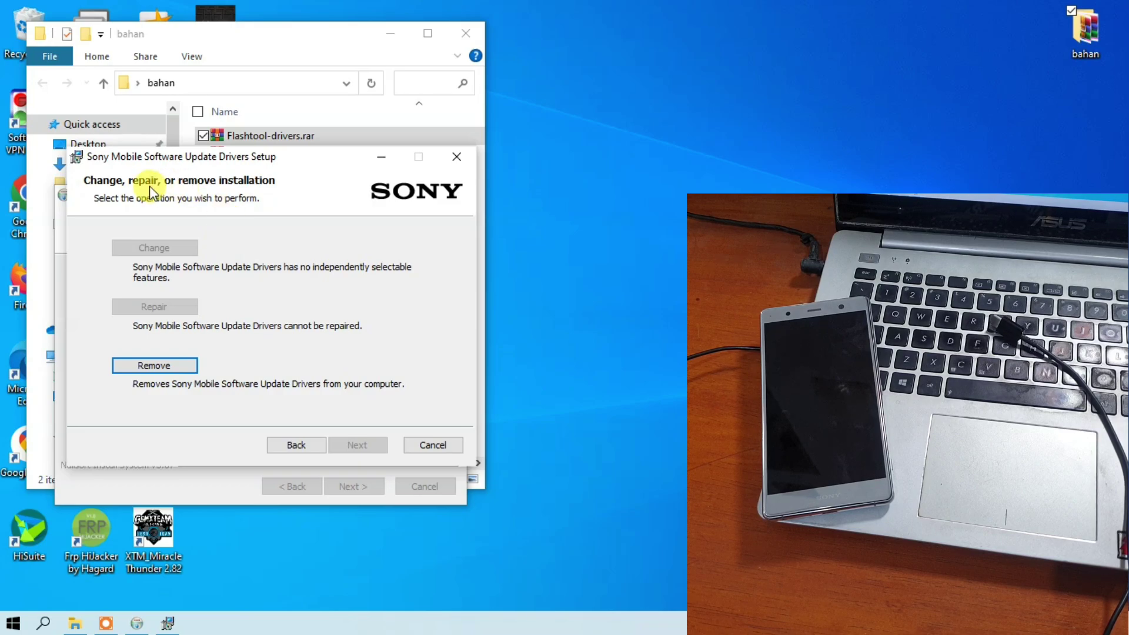
left_click_drag(268, 157, 285, 81)
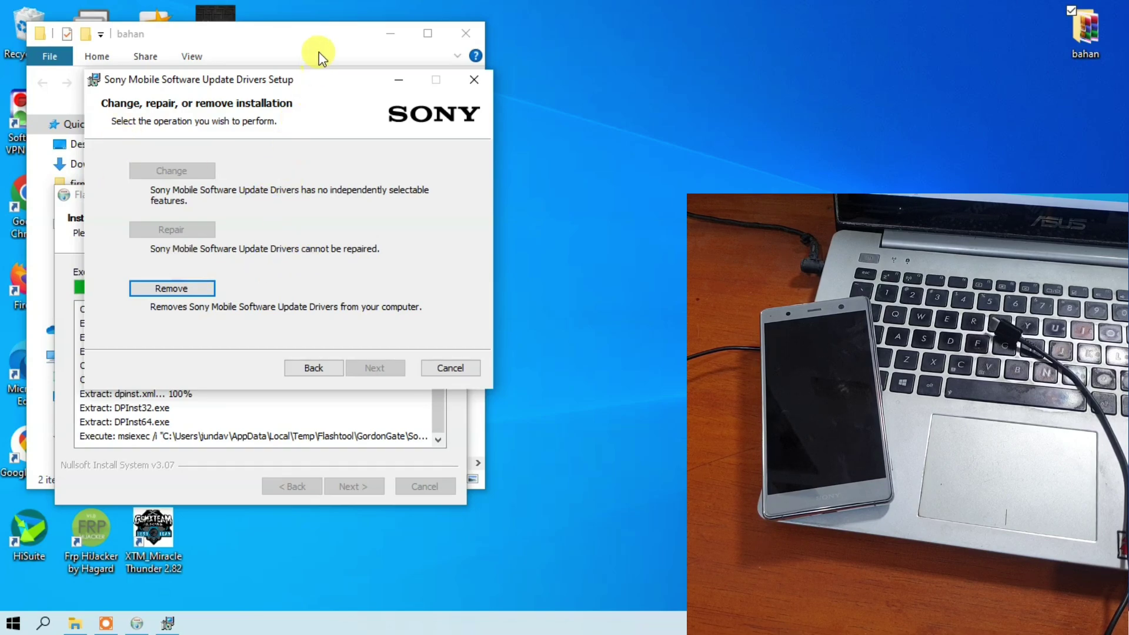
left_click(447, 368)
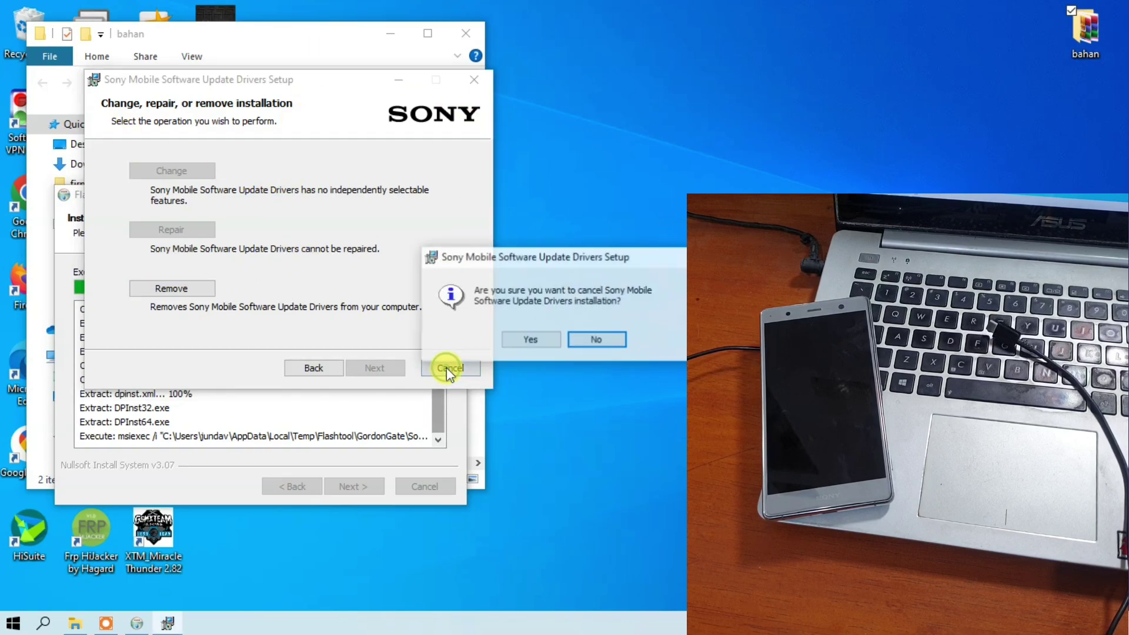
left_click(525, 341)
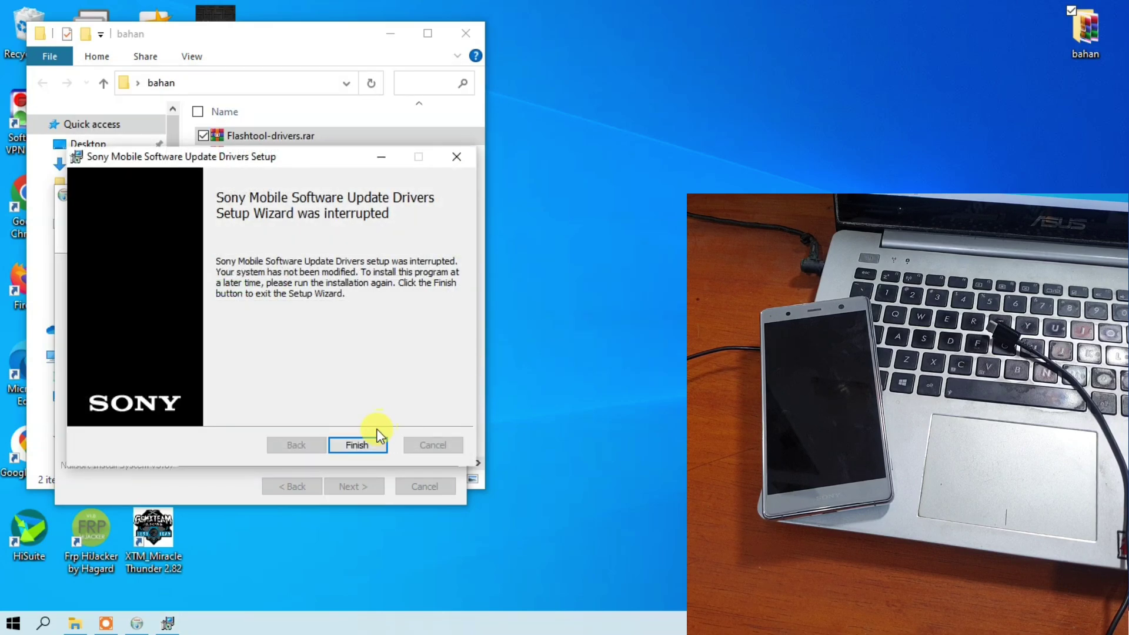
left_click(360, 445)
Confirm the Google WinUSB driver is ready to use and finish both setup wizards
left_click(347, 344)
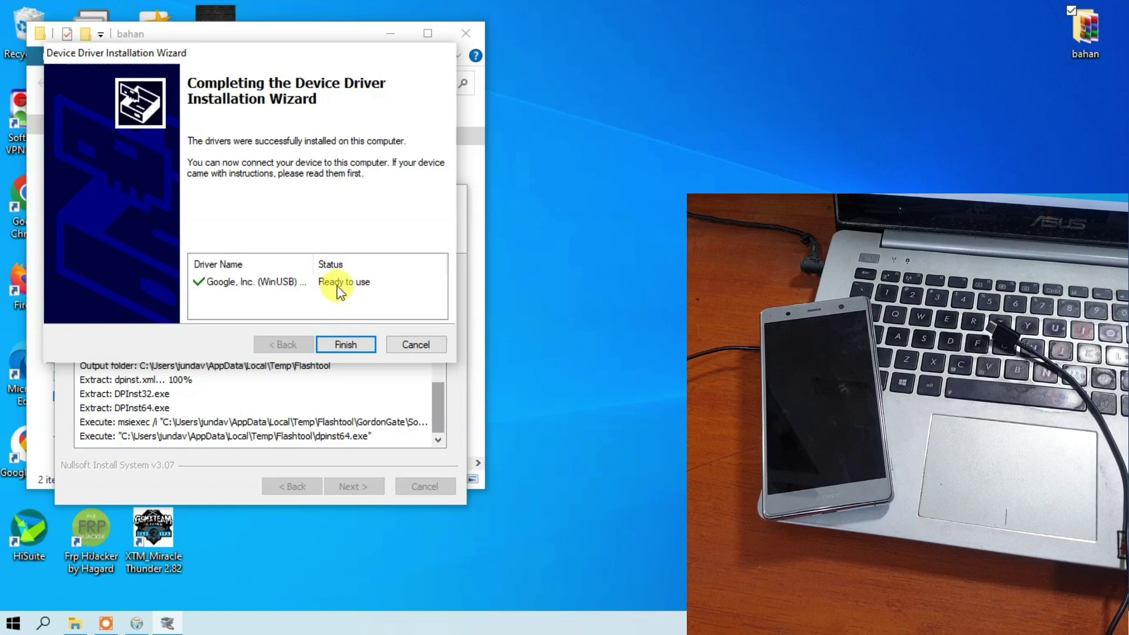
left_click(253, 284)
left_click(336, 288)
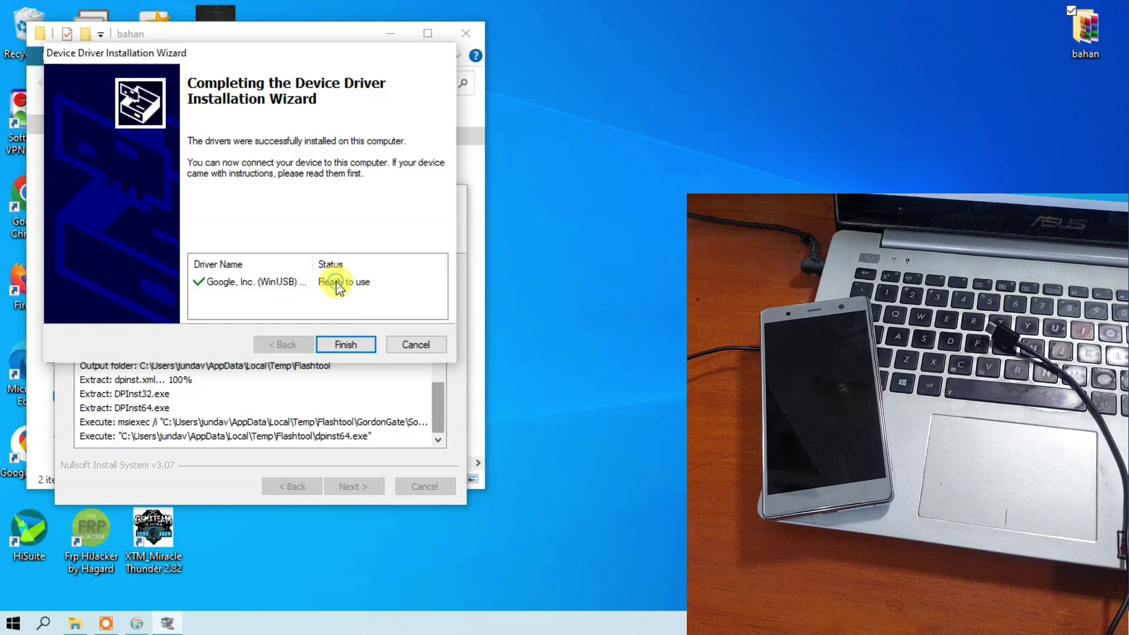
left_click(350, 346)
left_click(353, 485)
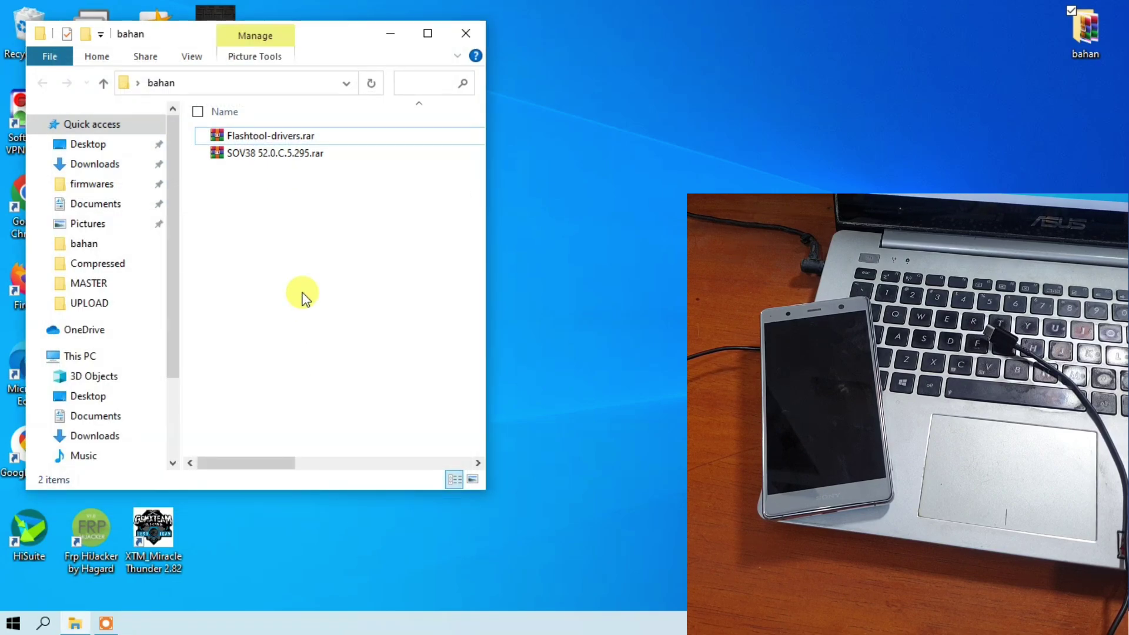
Extract SOV38 52.0.C.5.295.rar here into bahan, entering the archive password when prompted
left_click(274, 158)
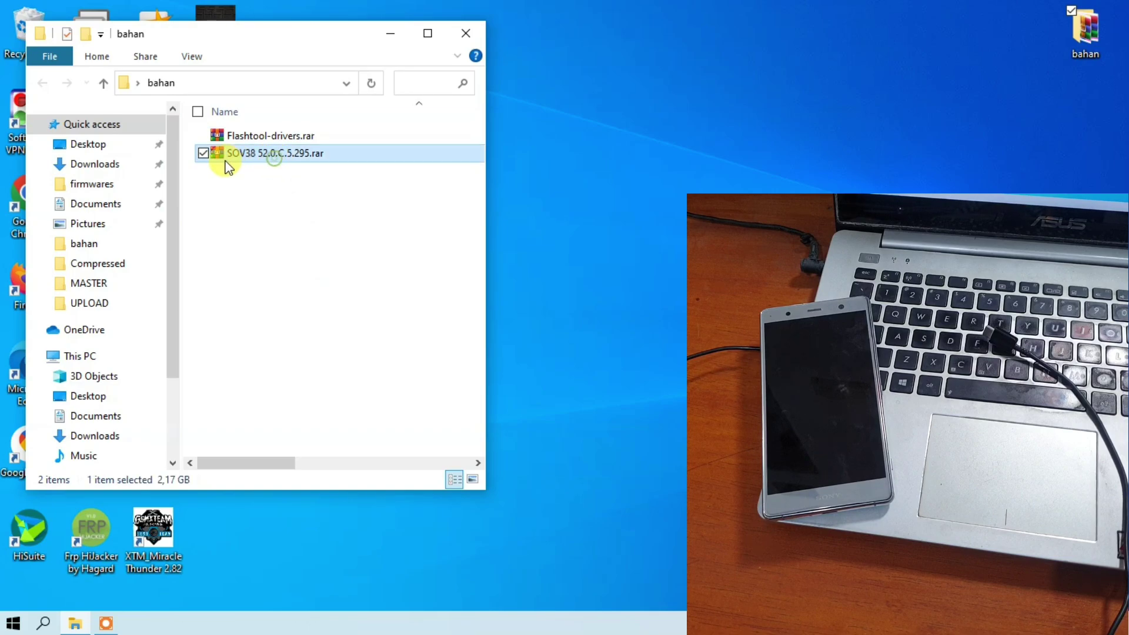
left_click(274, 157)
right_click(274, 157)
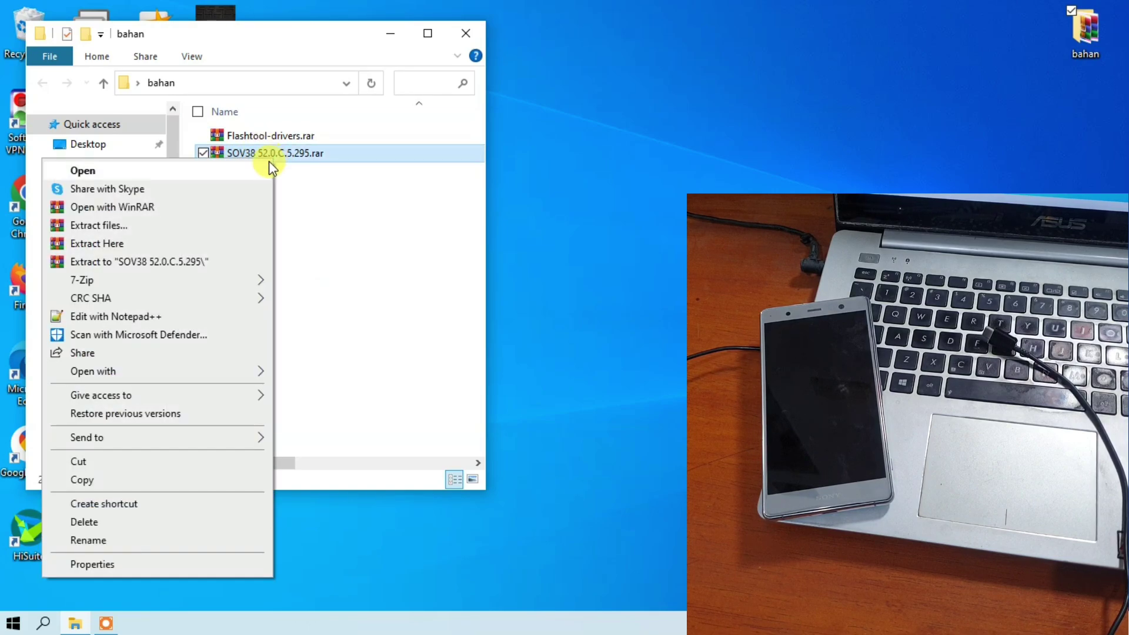
left_click(200, 240)
left_click_drag(454, 190, 182, 212)
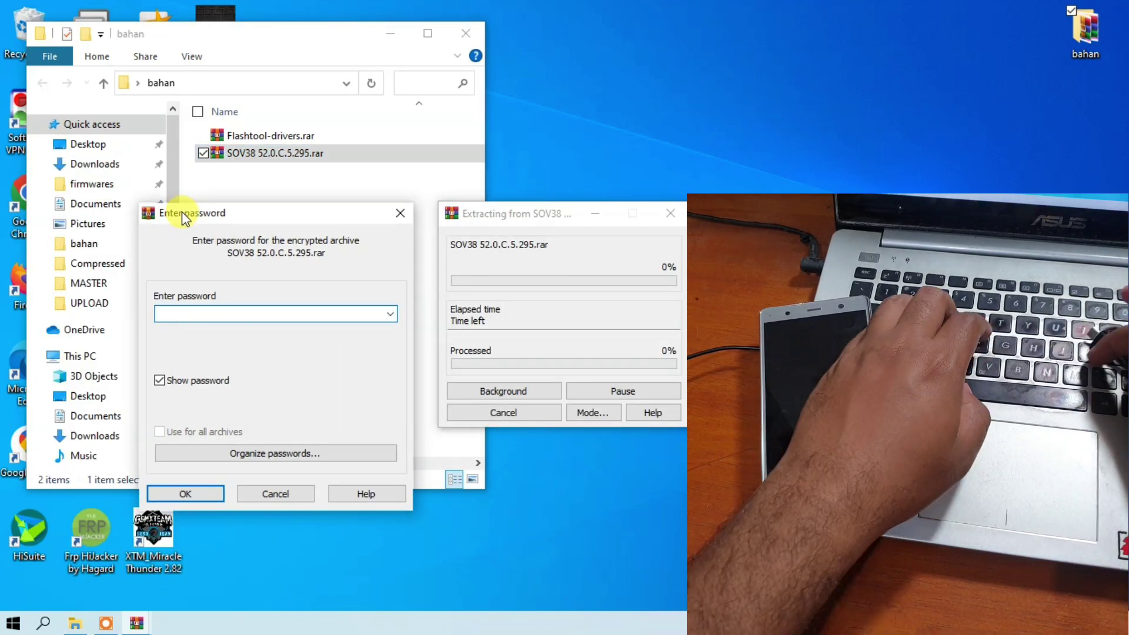
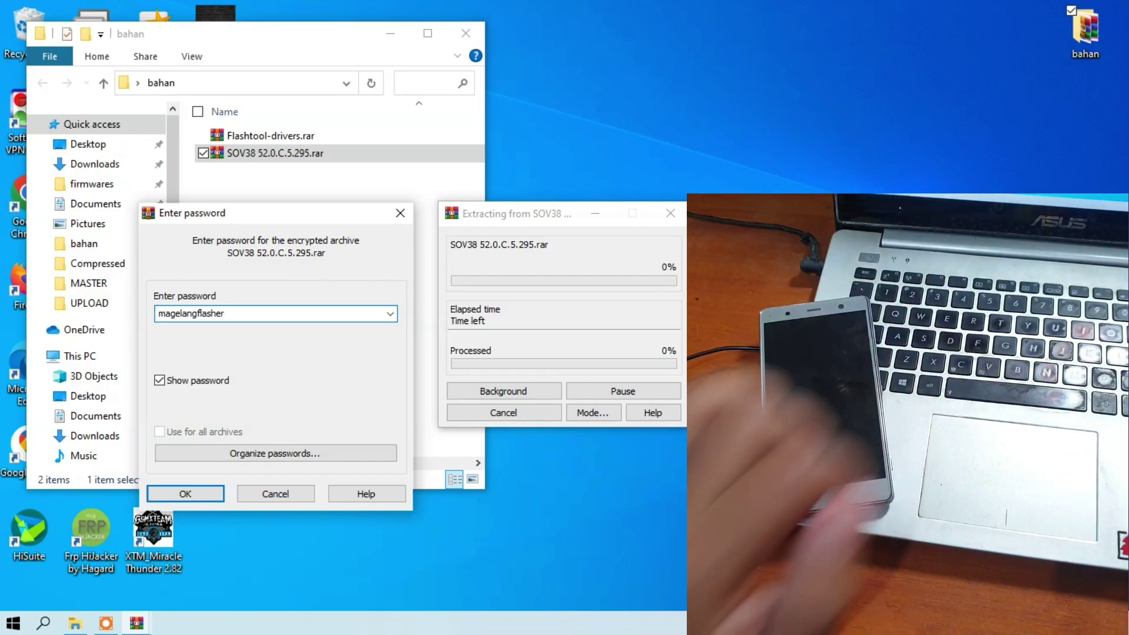
left_click_drag(229, 312, 157, 313)
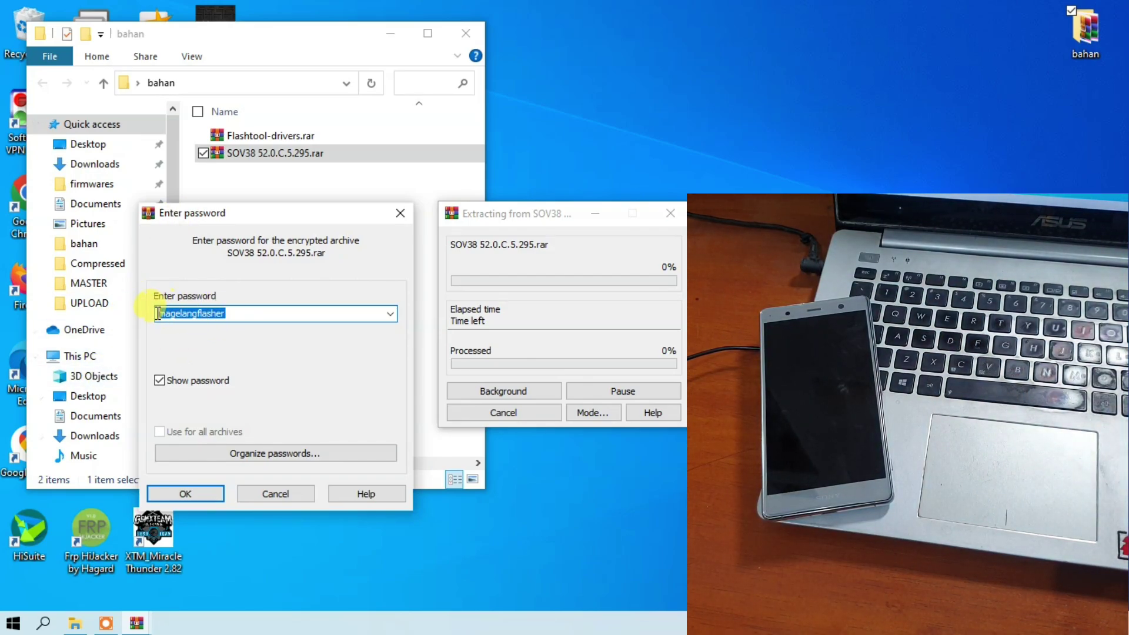
left_click(190, 494)
left_click_drag(491, 221, 218, 252)
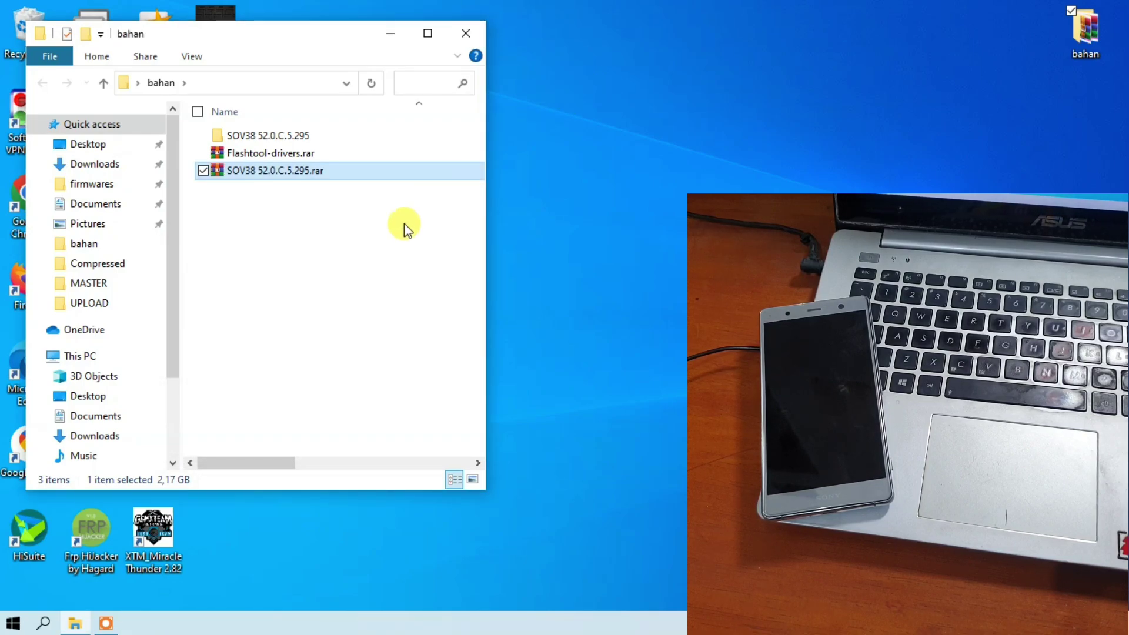
Open the SOV38 52.0.C.5.295 folder and browse its 34 firmware files, mostly .sin
left_click(302, 282)
left_click(254, 175)
left_click(248, 138)
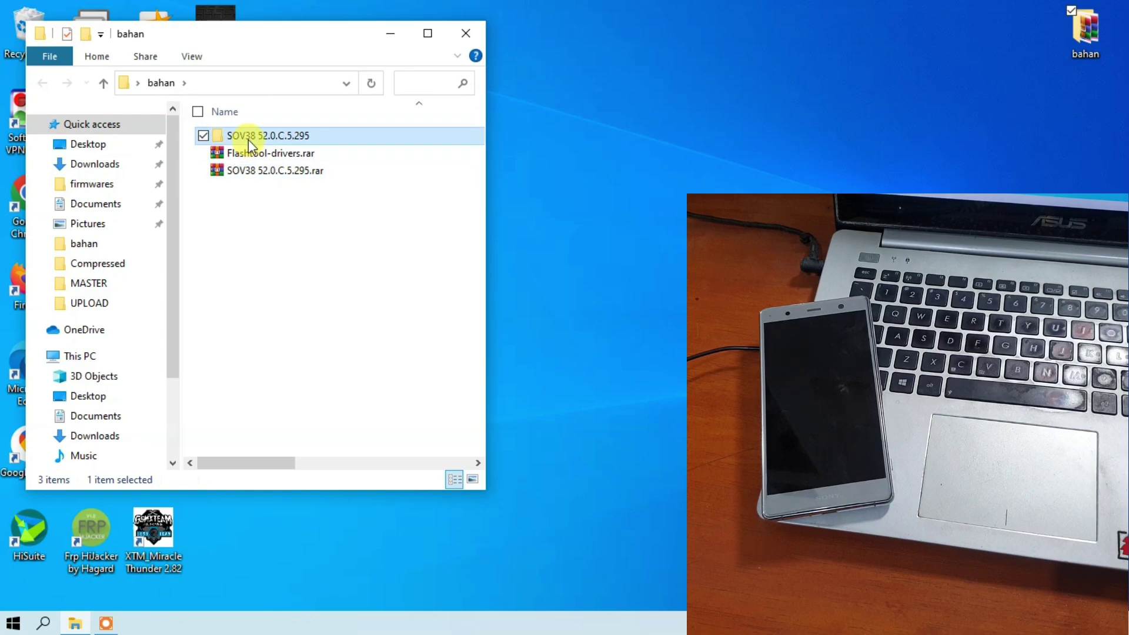
double_click(248, 138)
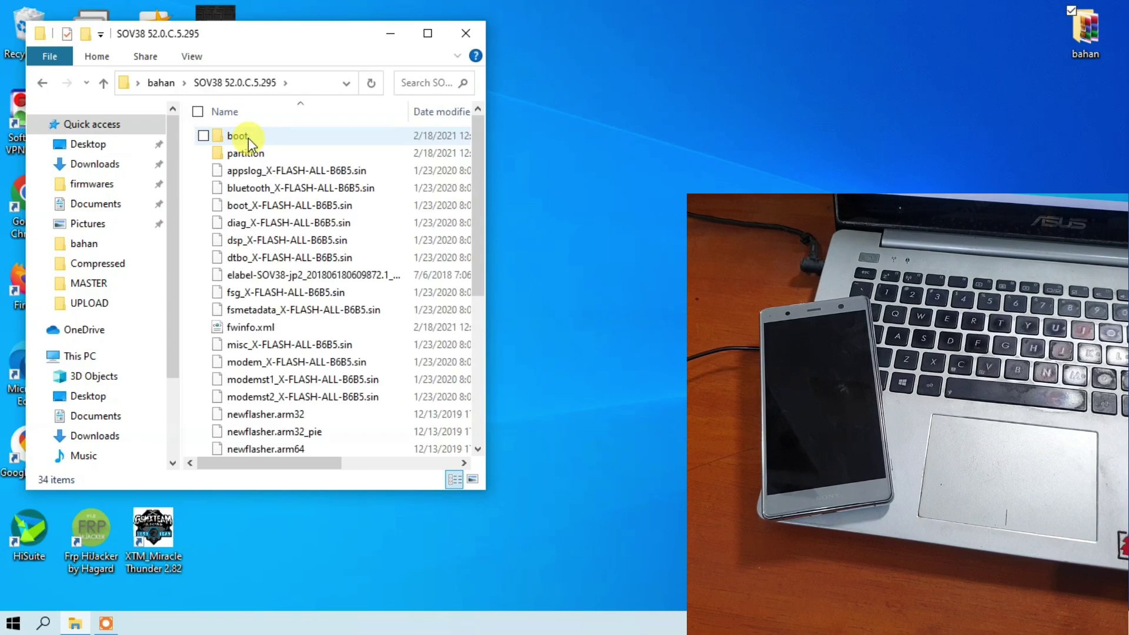
scroll(329, 203, "down", 4)
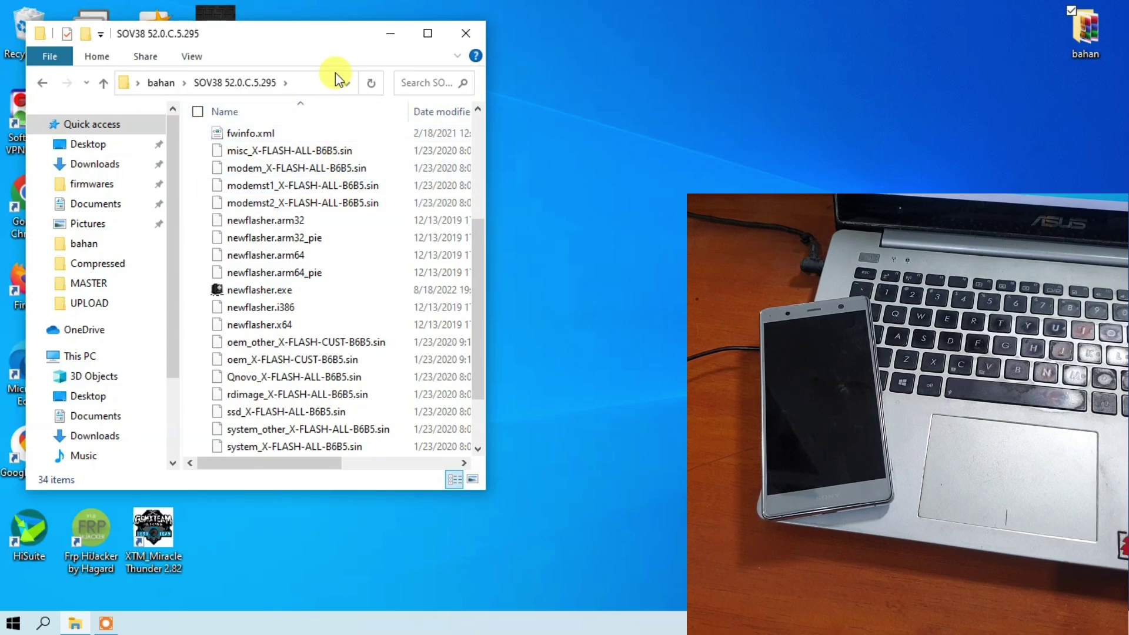
scroll(323, 176, "up", 4)
scroll(320, 185, "down", 5)
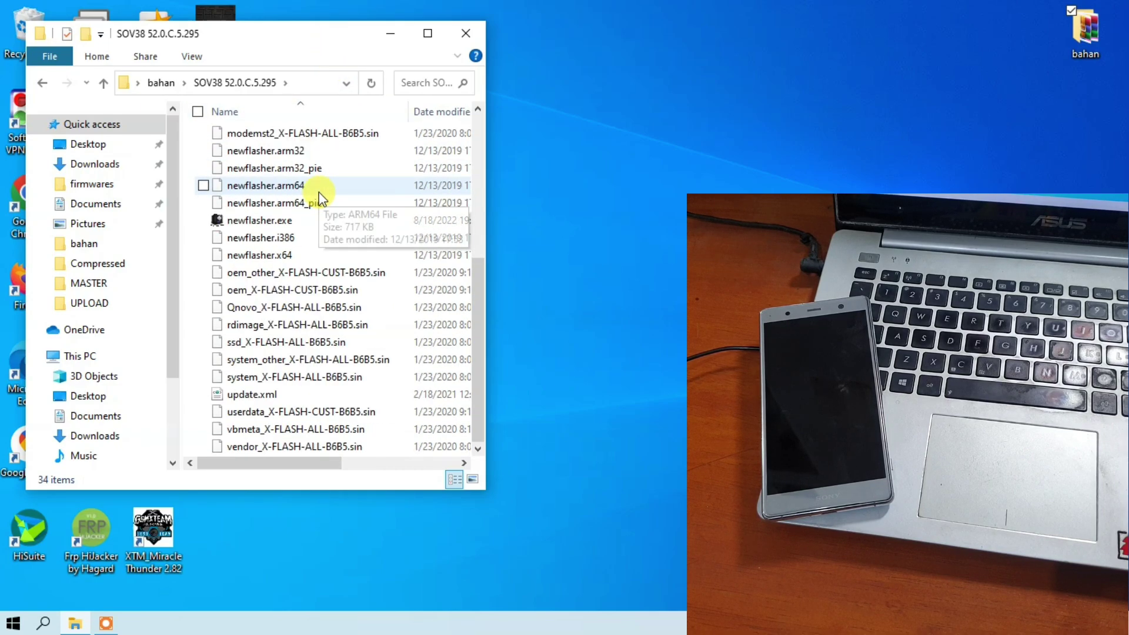
scroll(319, 192, "up", 5)
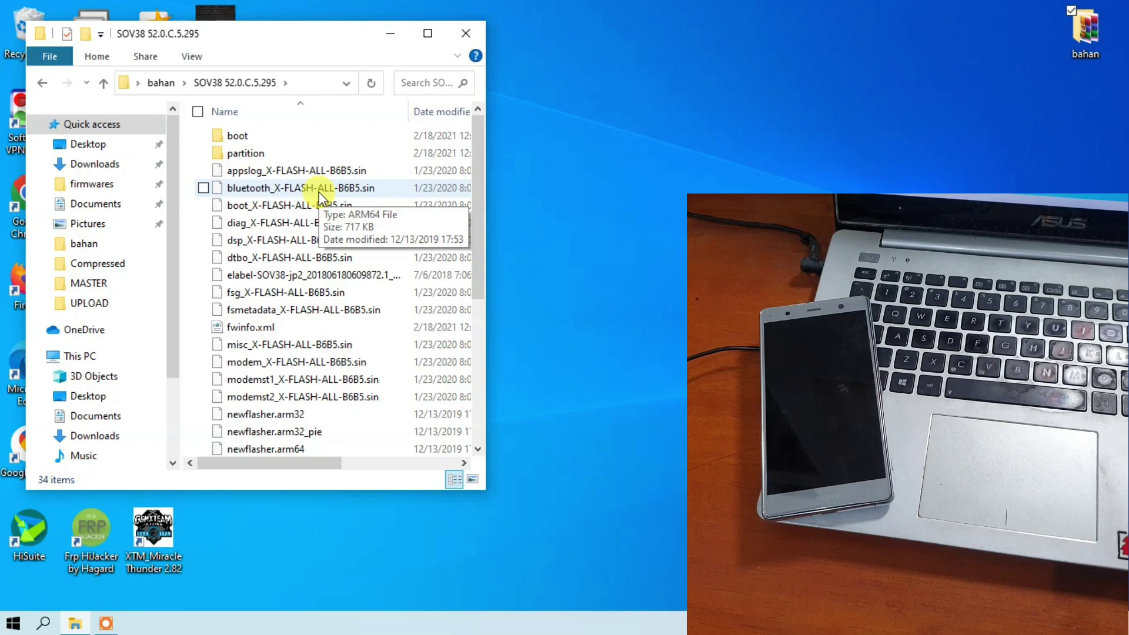
scroll(319, 191, "down", 3)
scroll(319, 191, "up", 3)
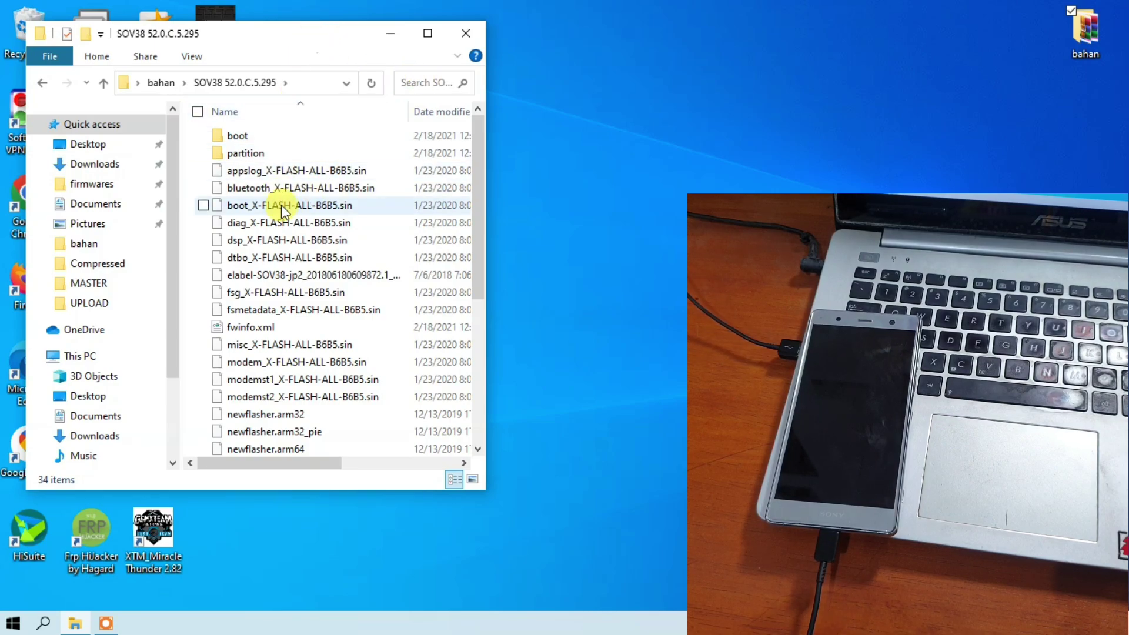
Select newflasher.exe (version 1.0.0.0, 3,52 MB) in the SOV38 firmware folder
scroll(283, 216, "down", 2)
scroll(283, 216, "up", 2)
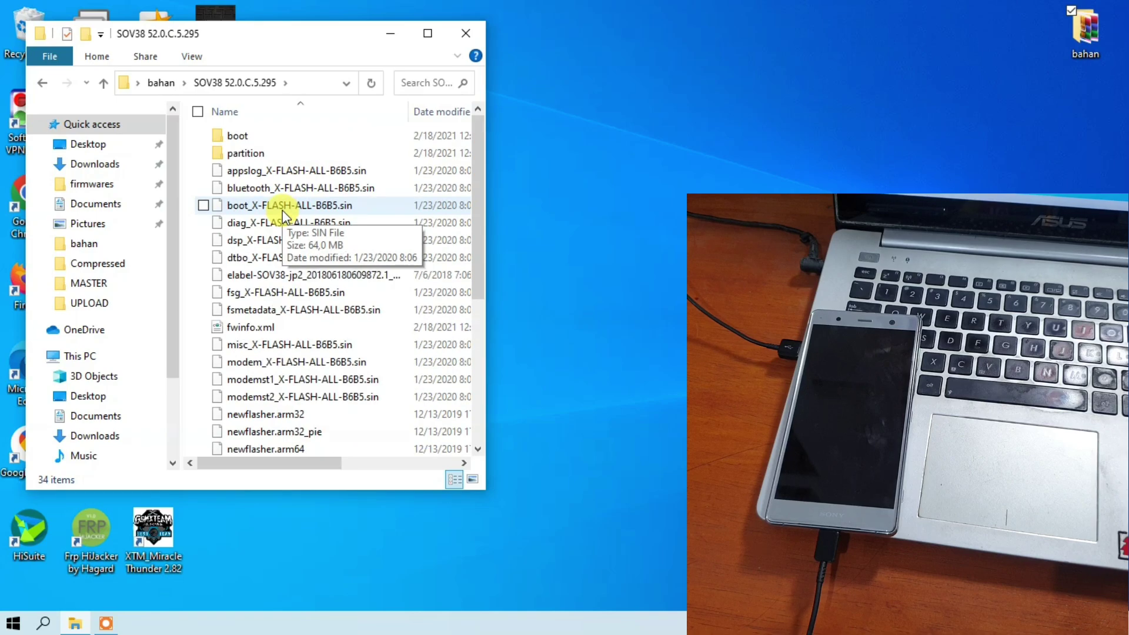
scroll(282, 216, "down", 4)
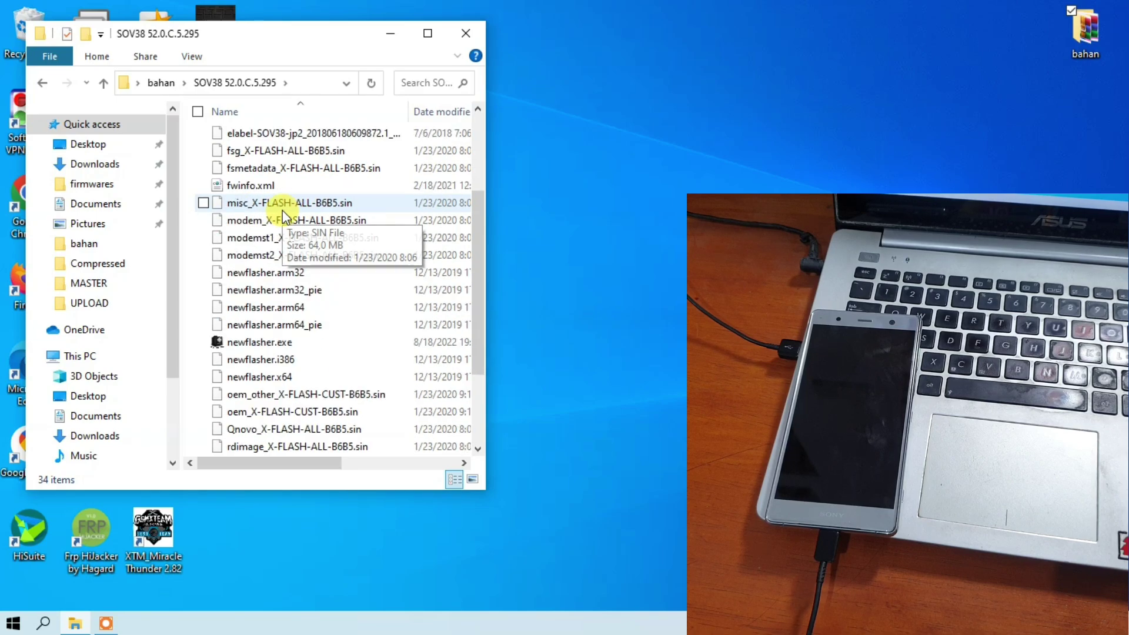
scroll(283, 216, "down", 1)
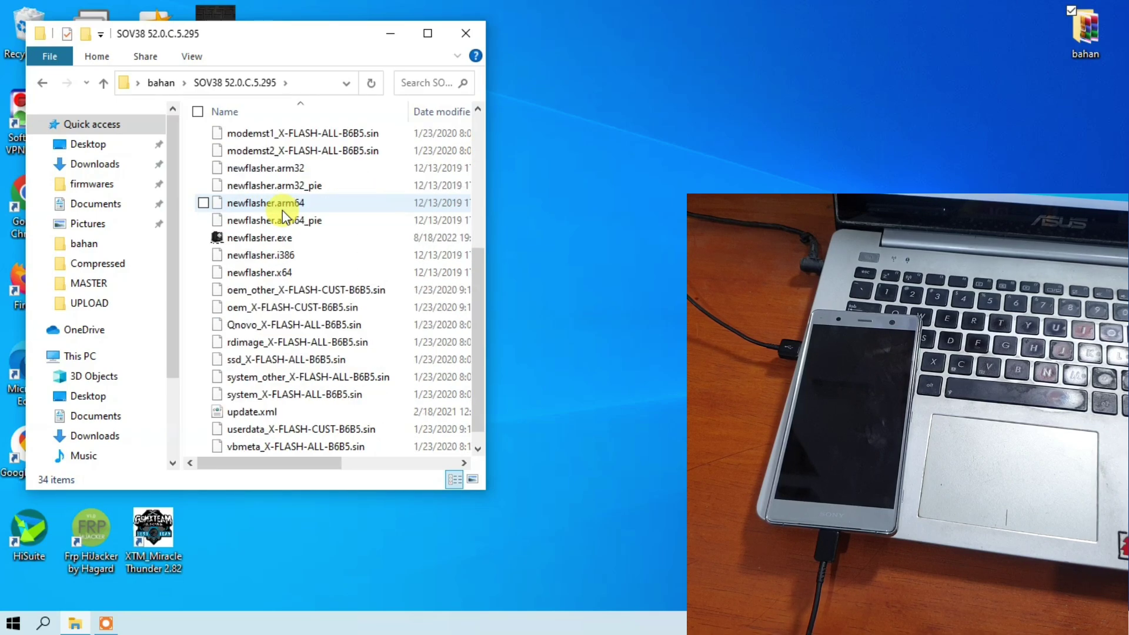
left_click(274, 240)
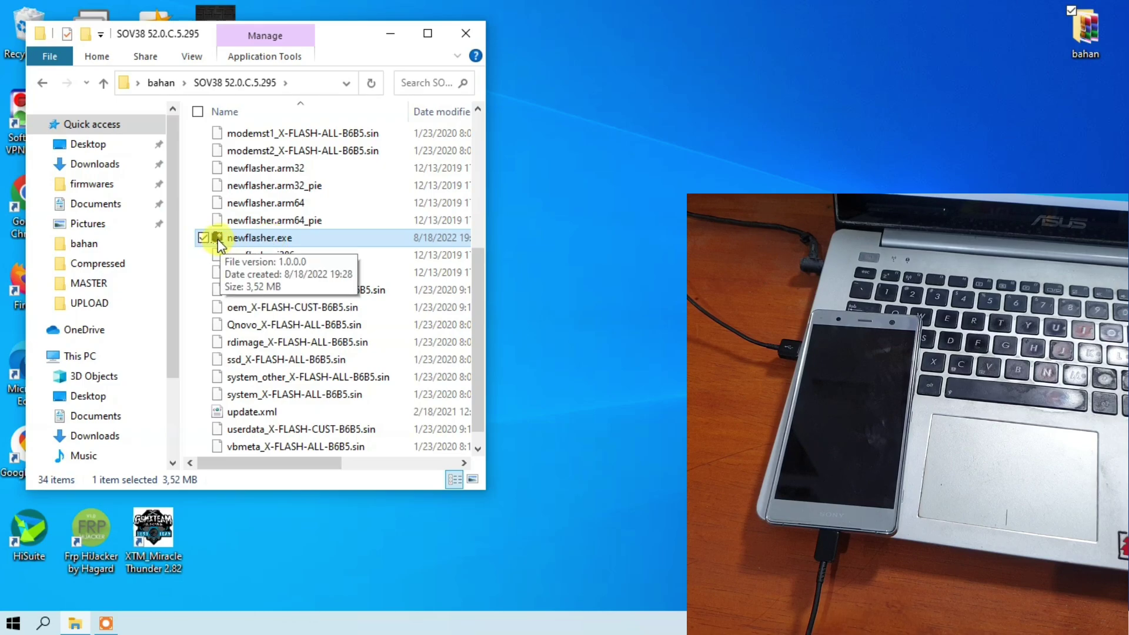
Launch newflasher.exe and move its console to the top-left with Explorer minimized
double_click(252, 240)
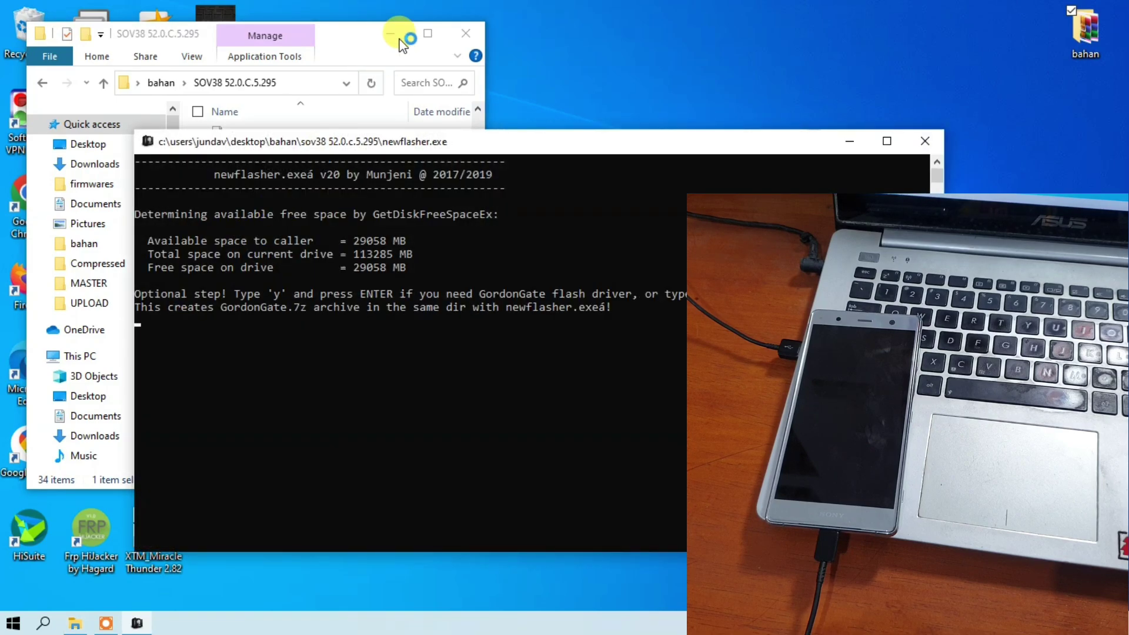
left_click(391, 33)
left_click_drag(384, 142, 253, 17)
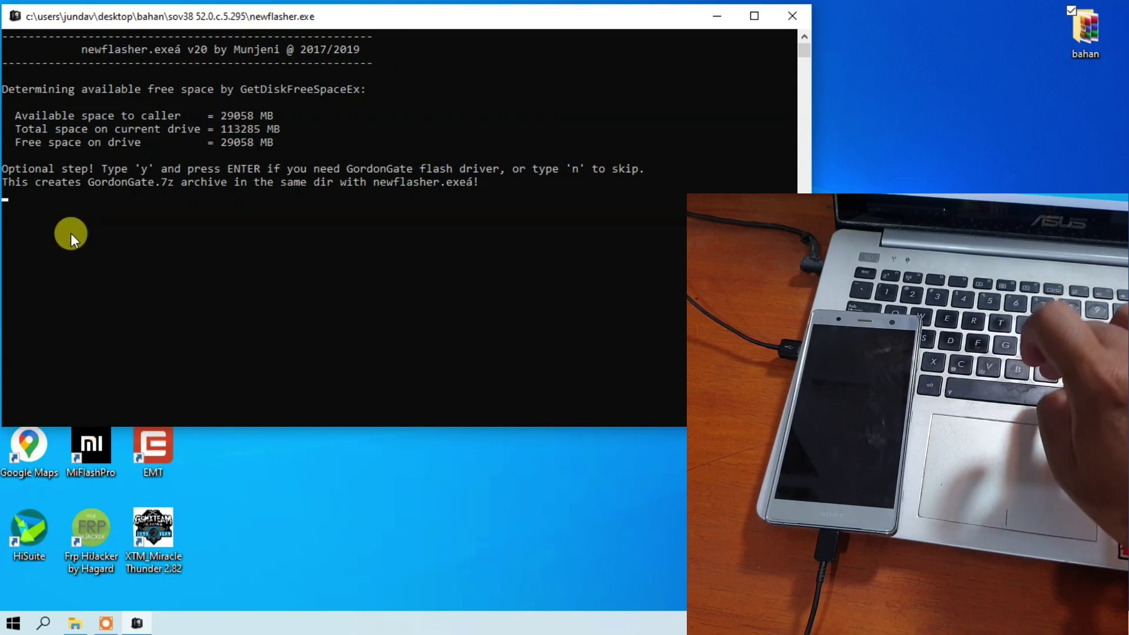
Answer n to the GordonGate driver, trim-area dump and bootloader prompts to begin flashing
type("n")
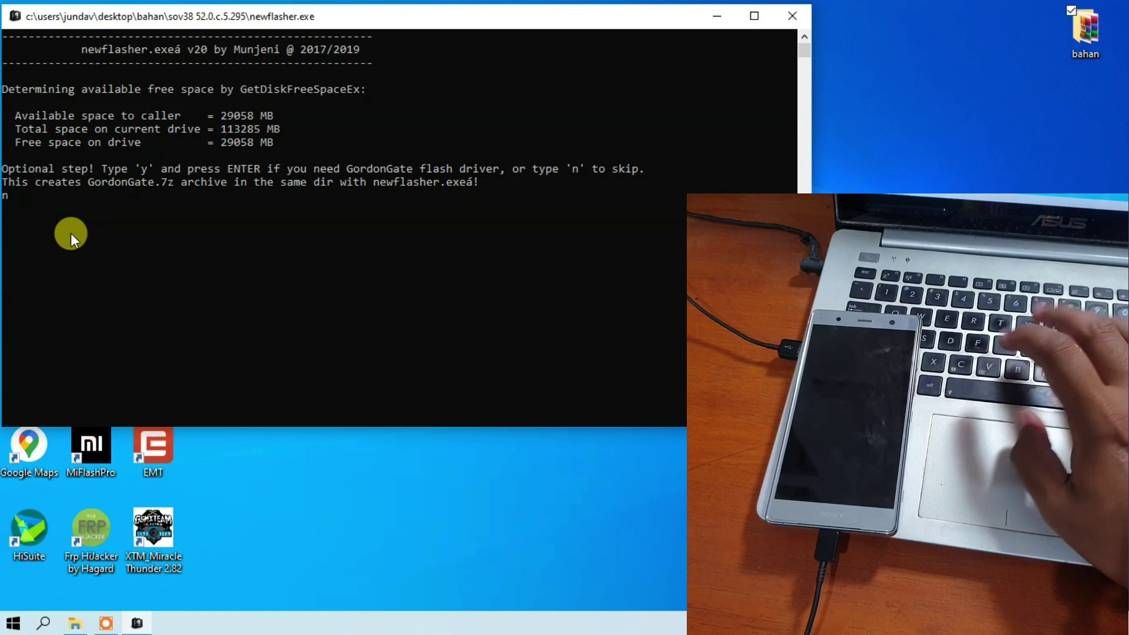
key("Return")
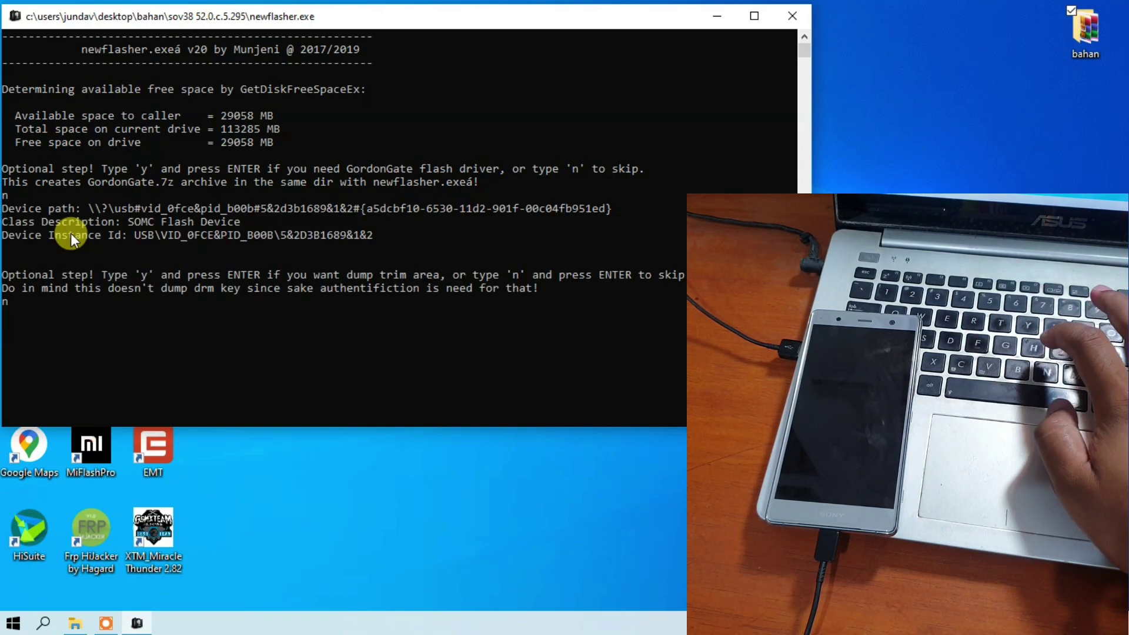
type("n")
key("Return")
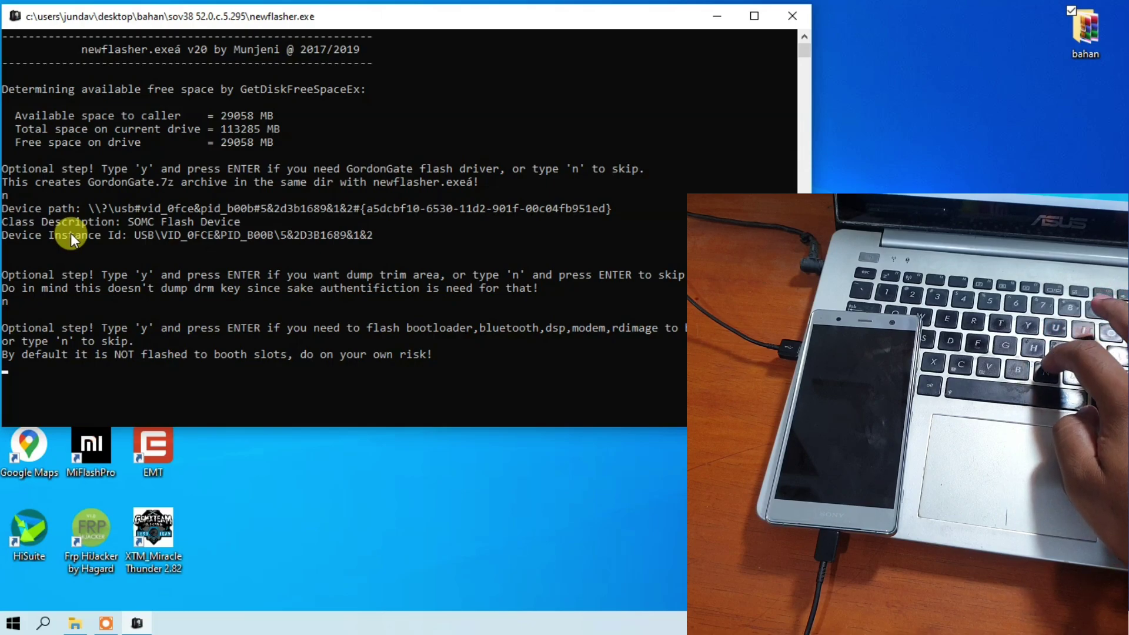
type("n")
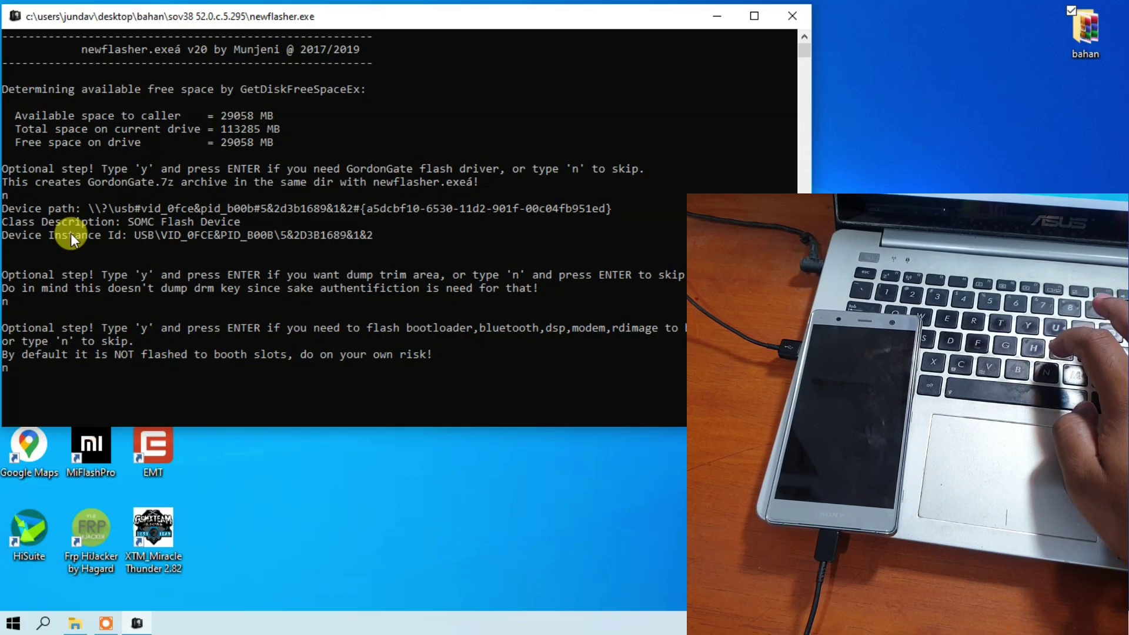
key("Return")
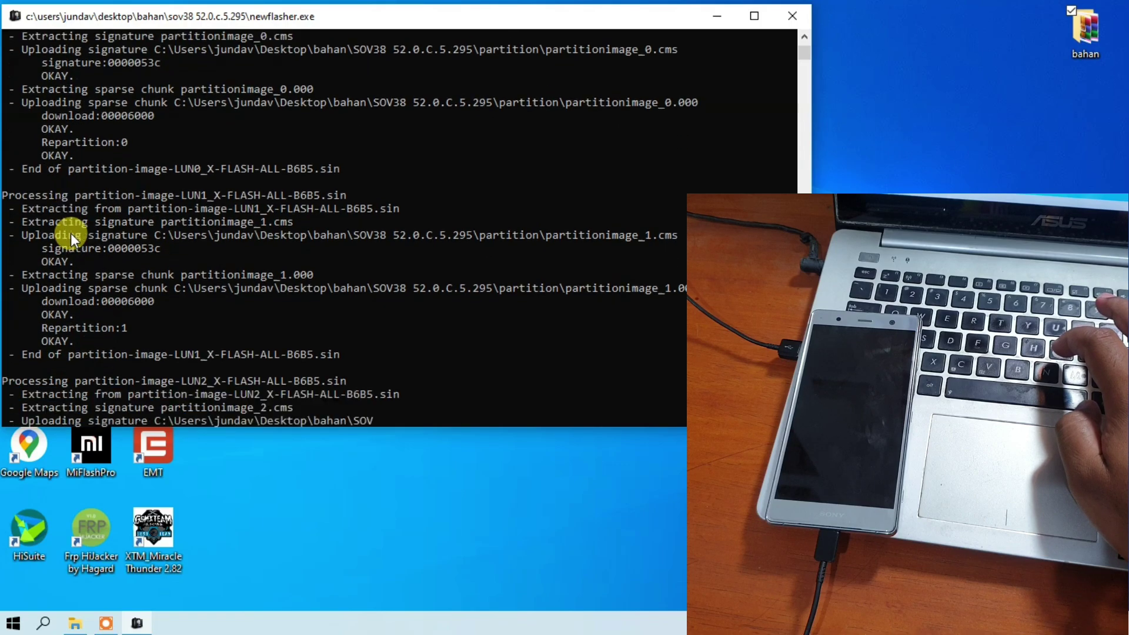